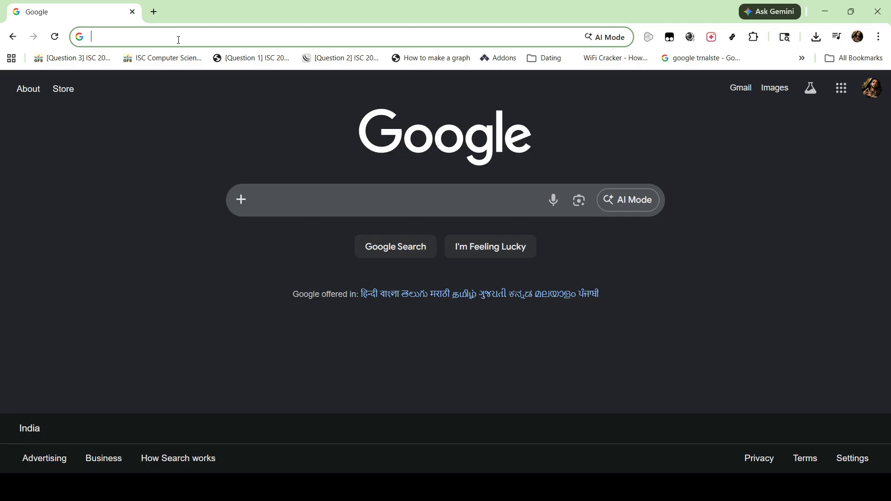
Go to figma.com in the browser.
text(figma)
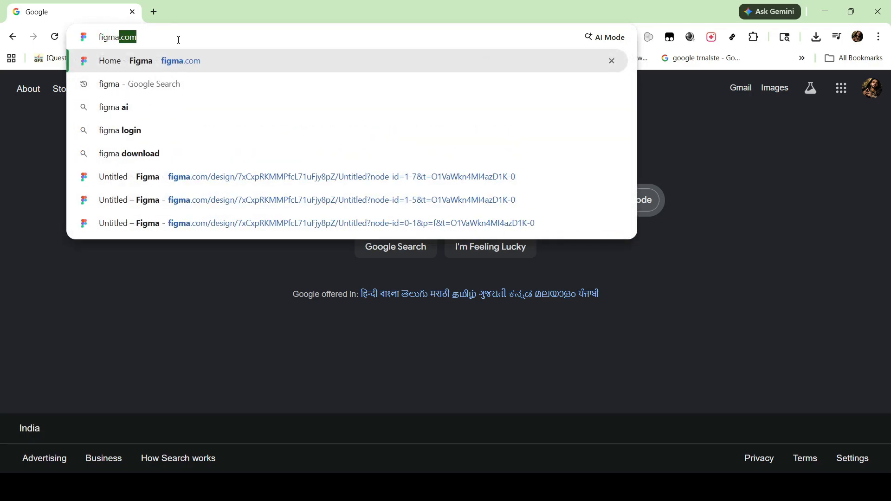
text(.co,)
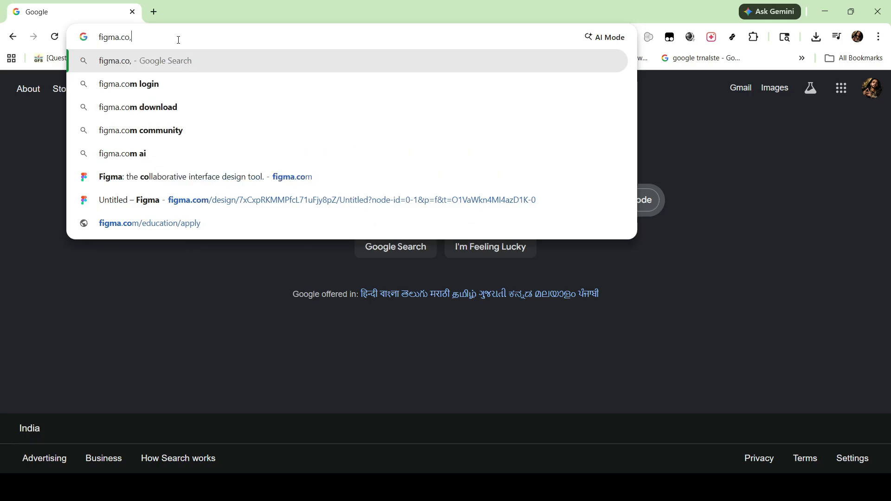
key(BackSpace)
text(m)
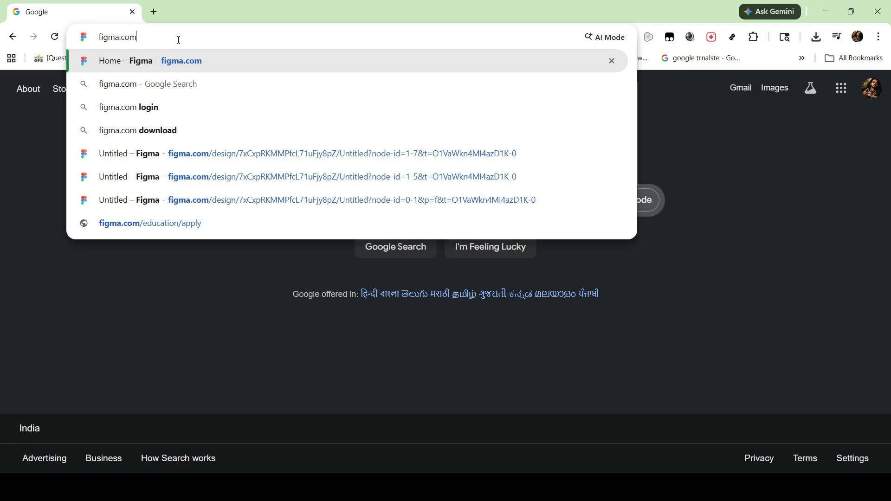
key(Return)
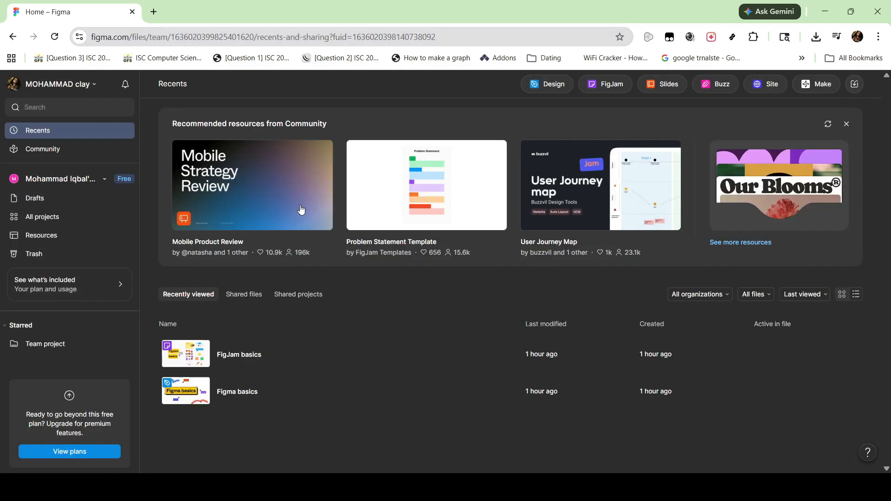
Open the Team project from all projects and create a new Design file in it.
click(62, 218)
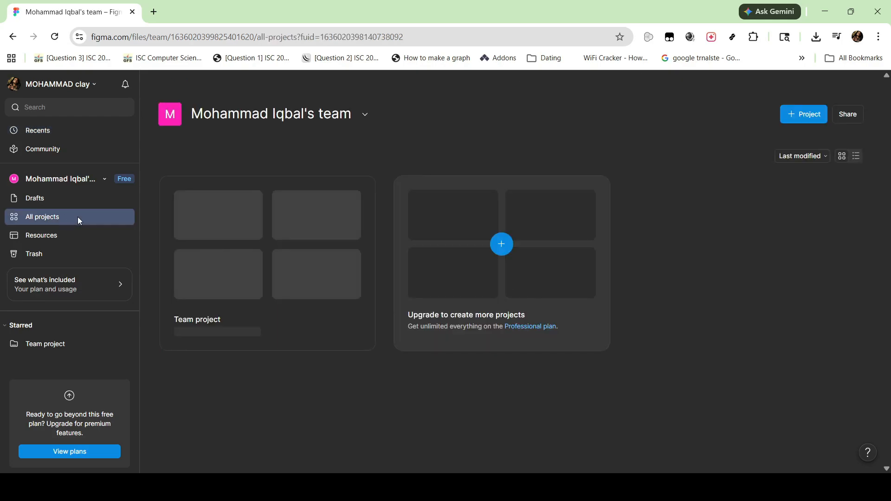
click(248, 218)
click(752, 115)
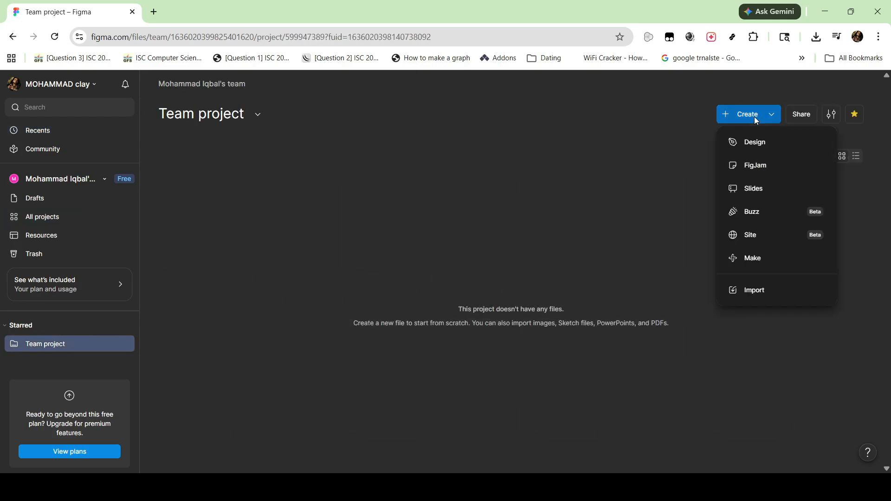
click(748, 142)
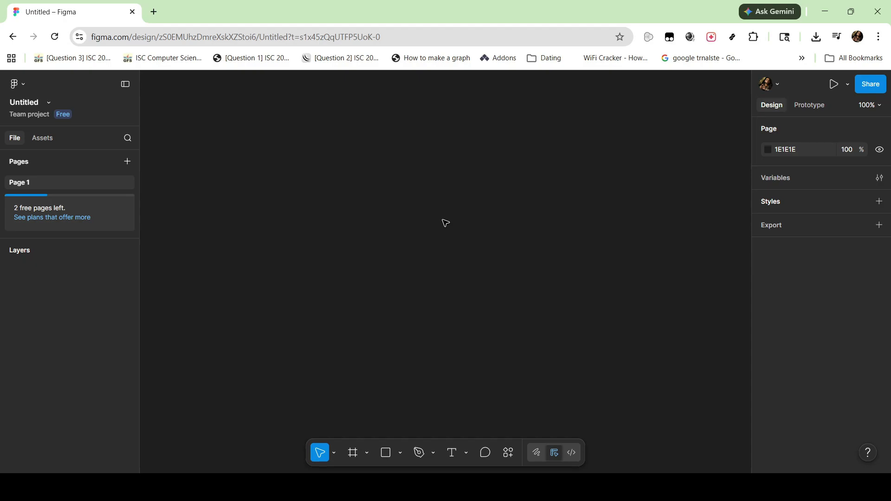
Add a frame with the 1440 × 1024 Desktop preset and move it to about X -590, Y -77.
key(f)
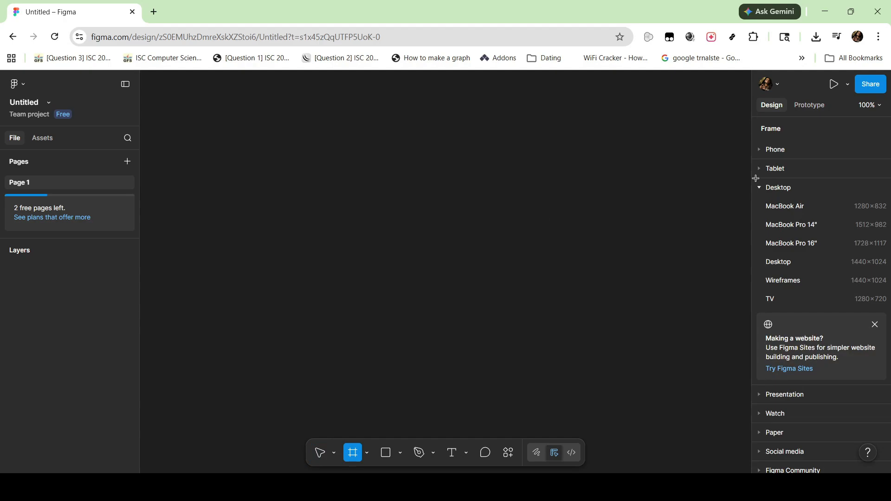
click(759, 188)
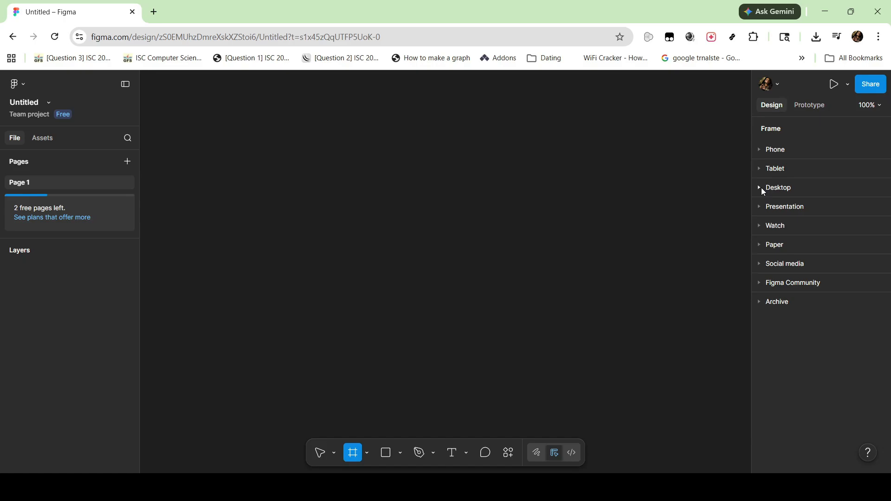
click(761, 187)
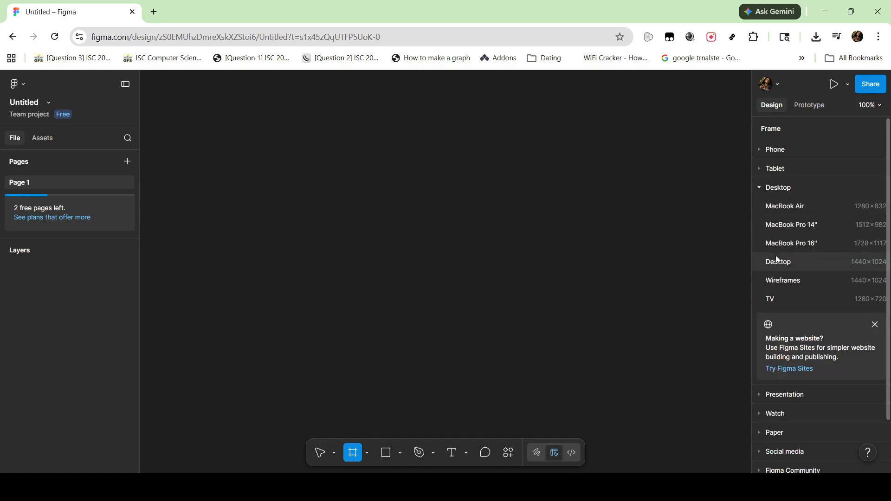
click(791, 265)
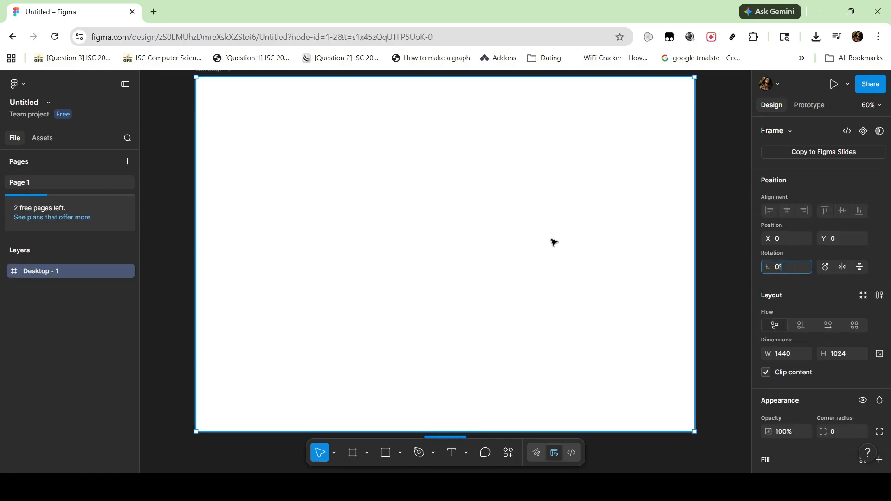
scroll(504, 215, down, 3)
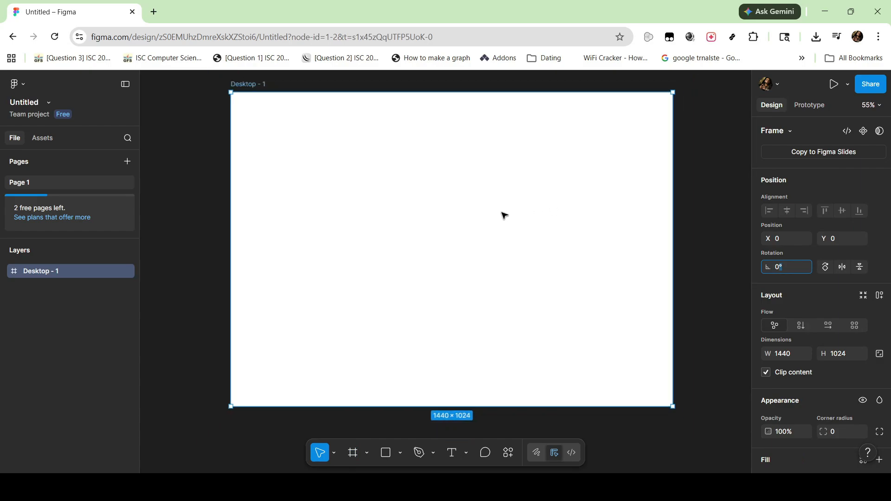
drag(507, 219, 378, 201)
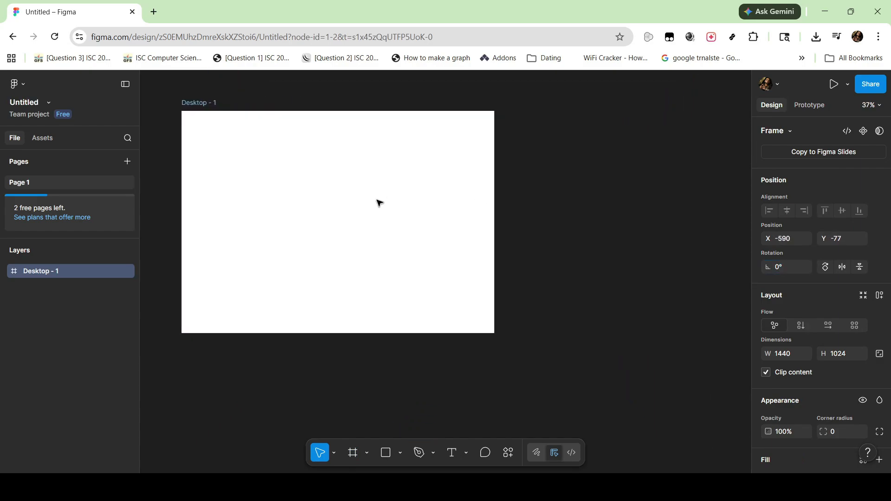
Duplicate the desktop frame and move the original away from the copy to about X -814 to widen the gap.
key(ctrl+d)
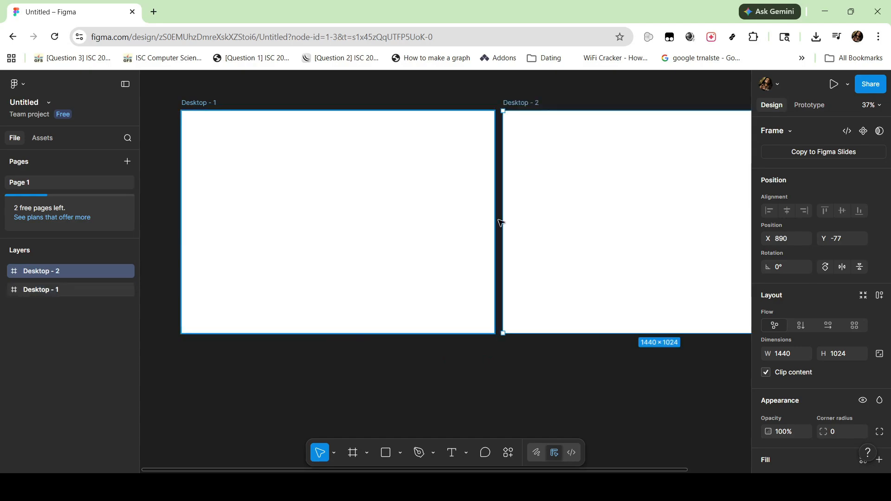
drag(388, 199, 340, 196)
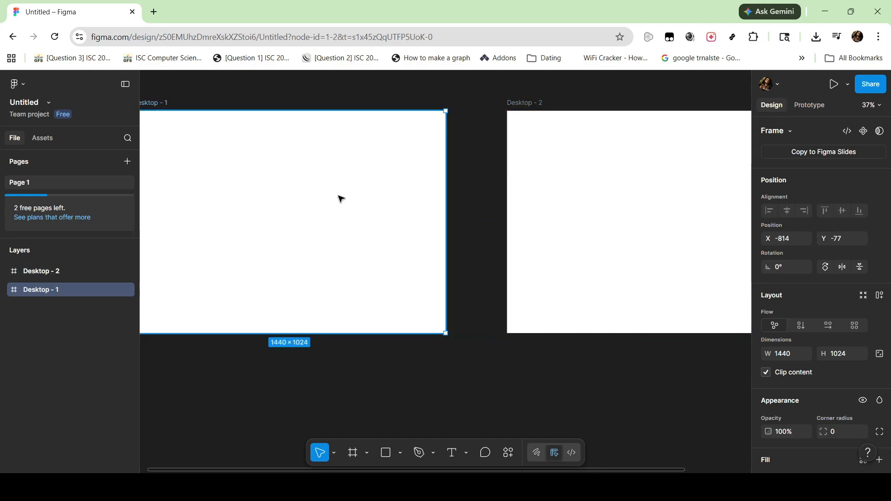
scroll(374, 217, down, 2)
scroll(376, 218, down, 1)
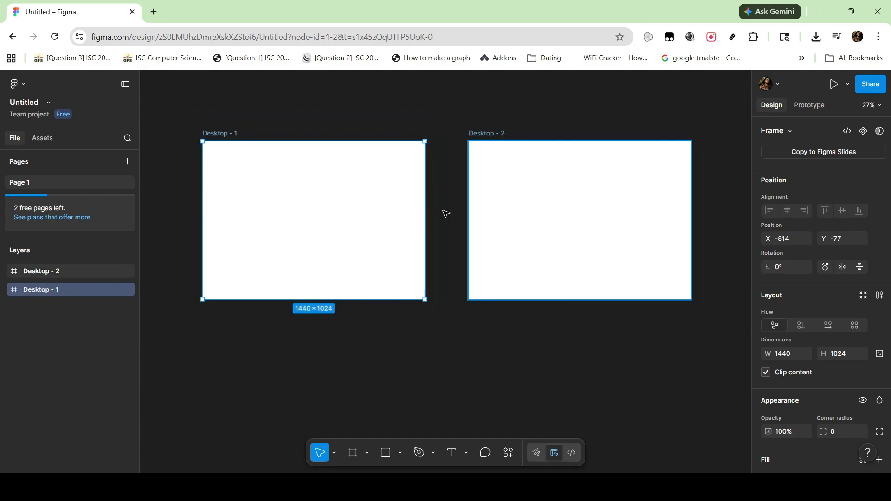
click(444, 334)
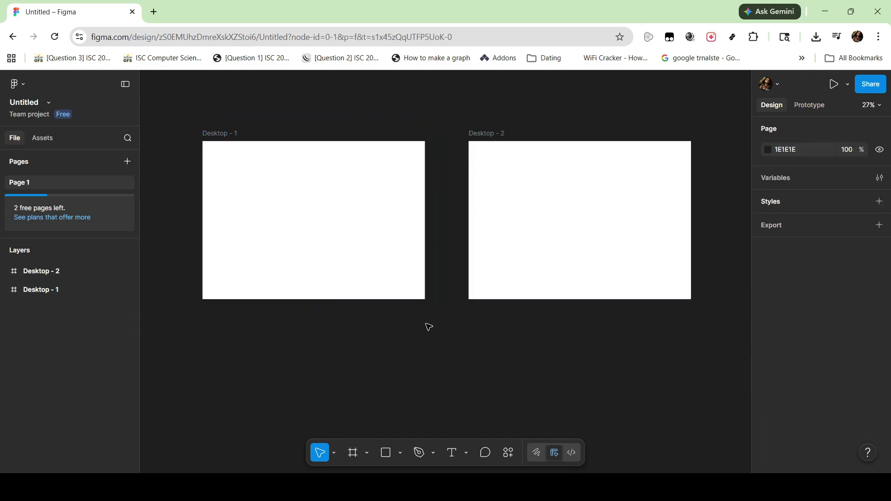
Draw a rectangle of about 1085 × 555 inside the Desktop - 1 frame.
click(325, 206)
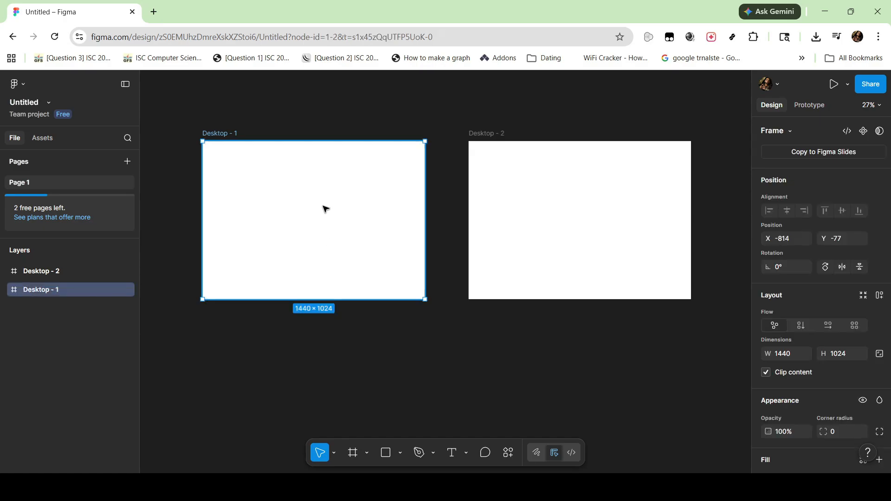
key(r)
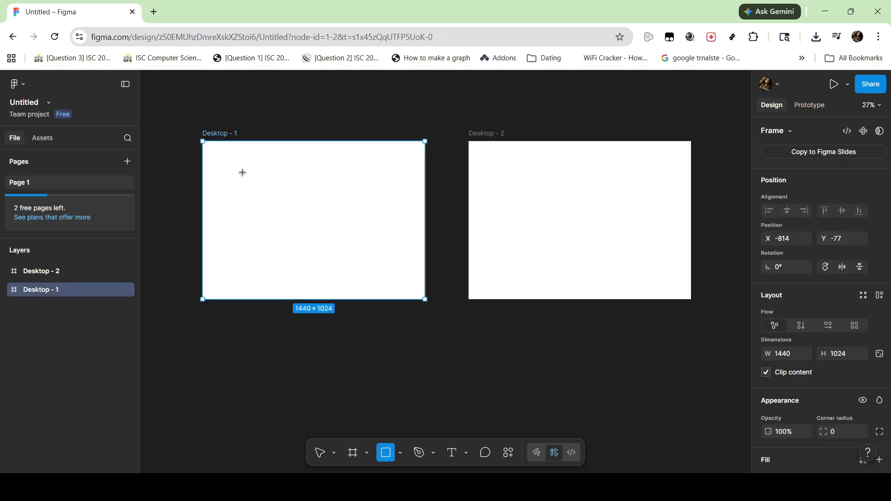
drag(229, 168, 396, 254)
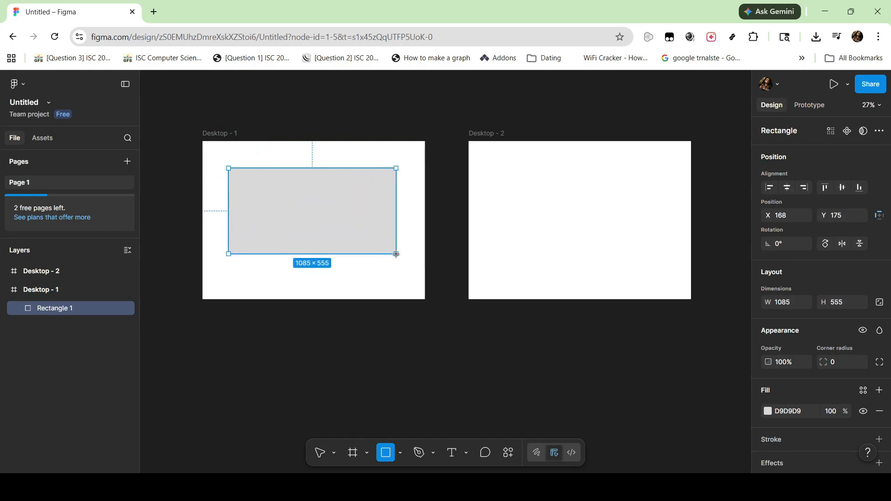
key(t)
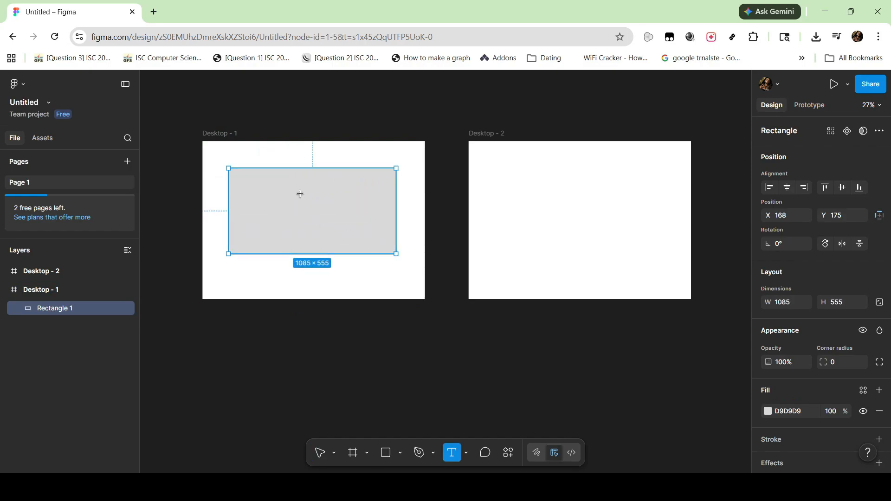
key(Escape)
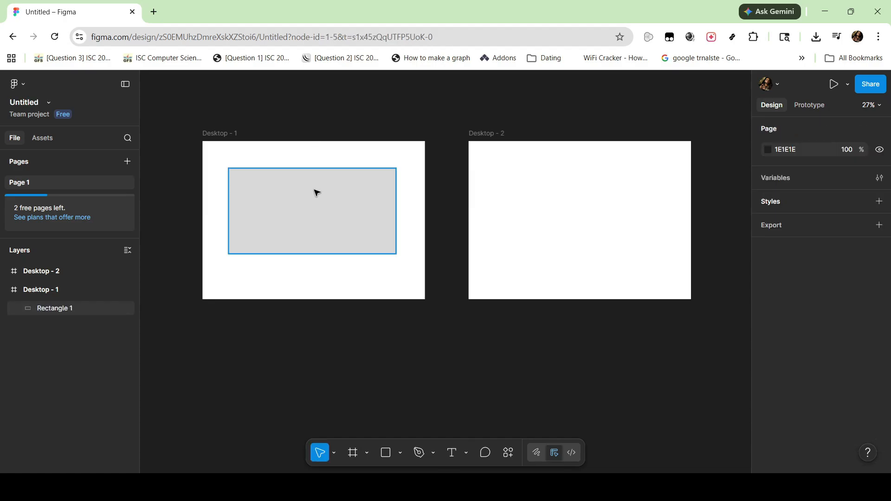
double_click(314, 192)
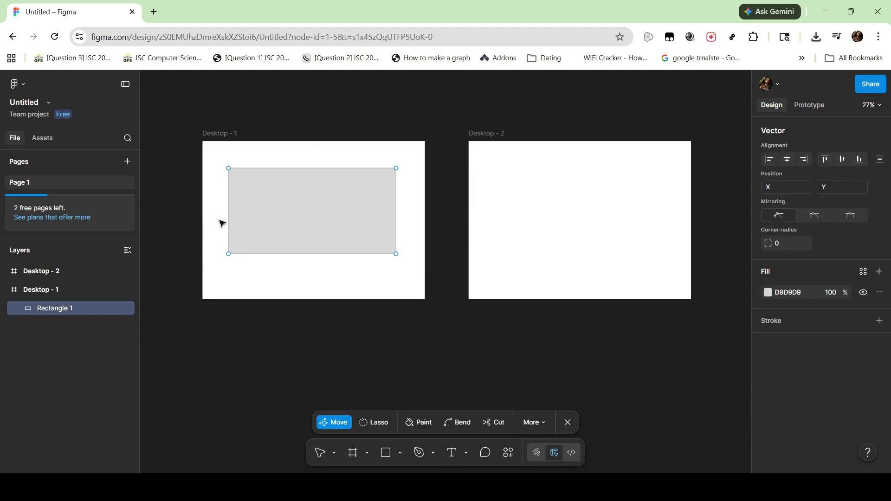
click(274, 208)
key(Escape)
Add the text "about us" on the gray rectangle in Desktop - 1 at about X 547, Y 302.
key(t)
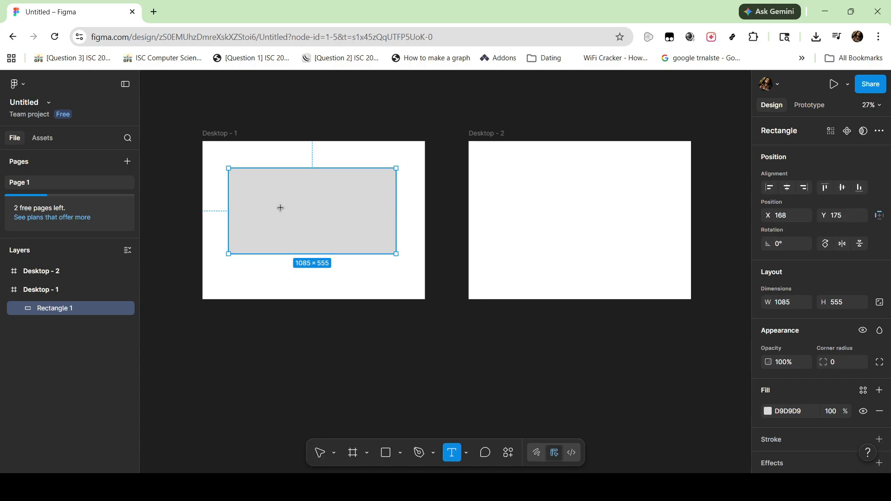
click(288, 188)
text(a)
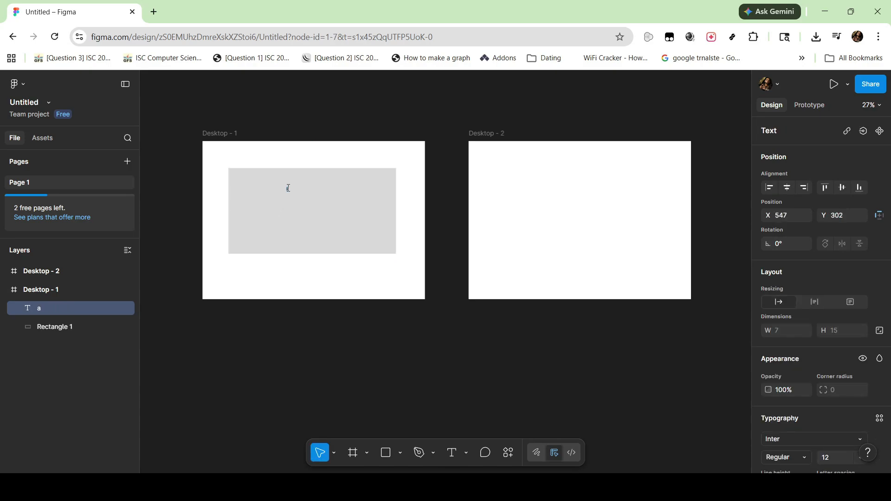
text(bout us)
key(Escape)
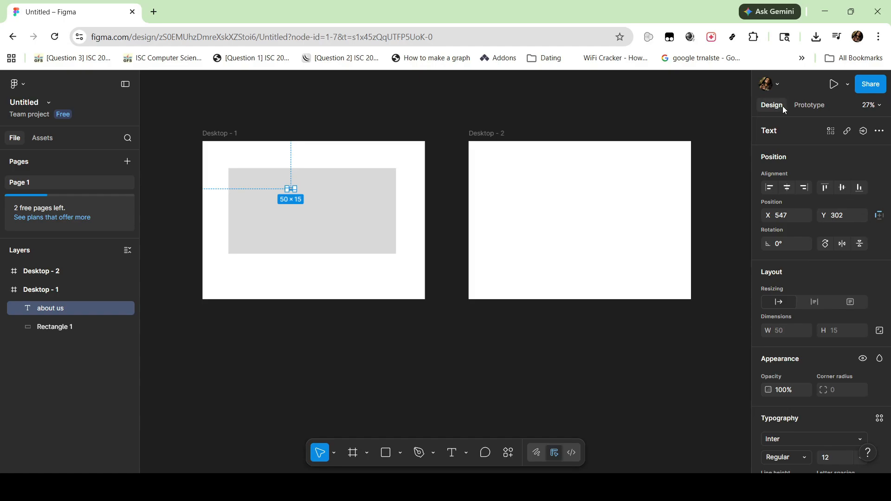
Connect the gray rectangle to Desktop - 2 with an on-click Navigate to prototype interaction using Smart animate.
click(806, 107)
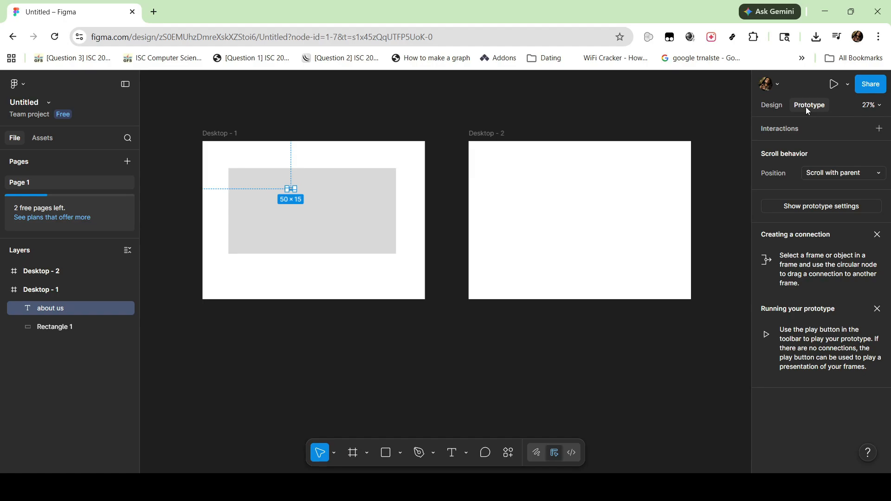
click(390, 191)
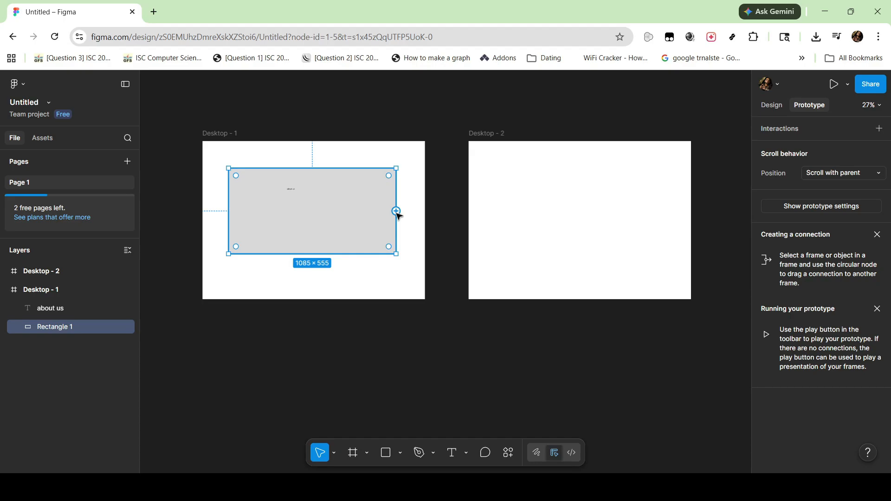
drag(396, 211, 477, 212)
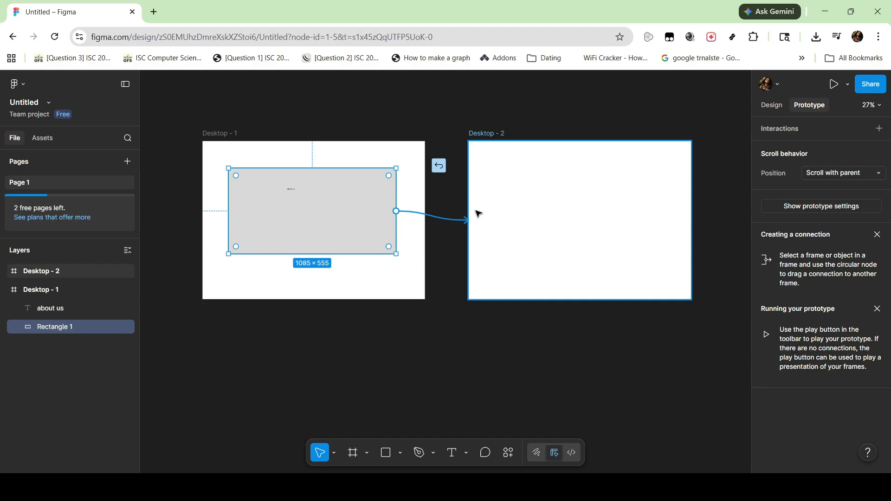
drag(478, 214, 478, 213)
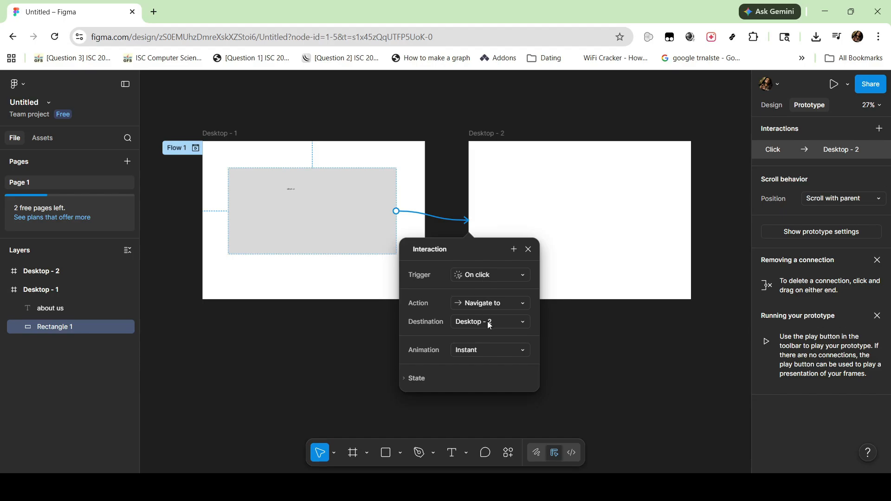
click(488, 346)
click(494, 378)
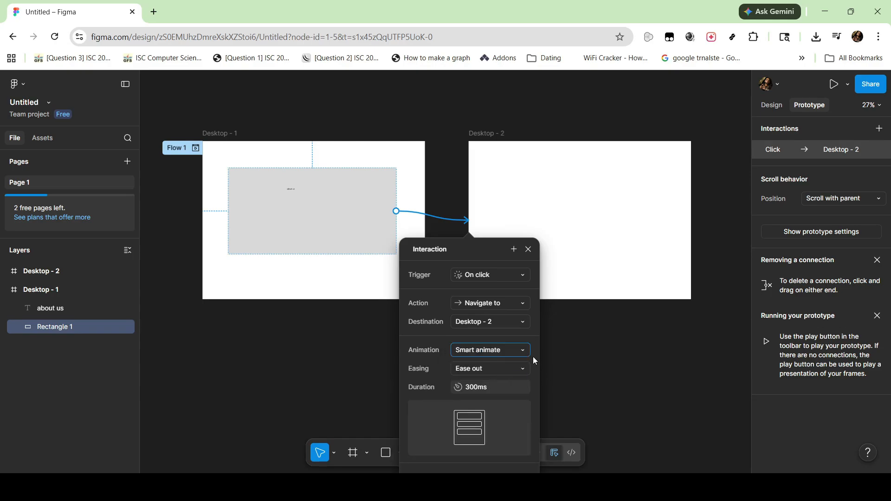
click(555, 371)
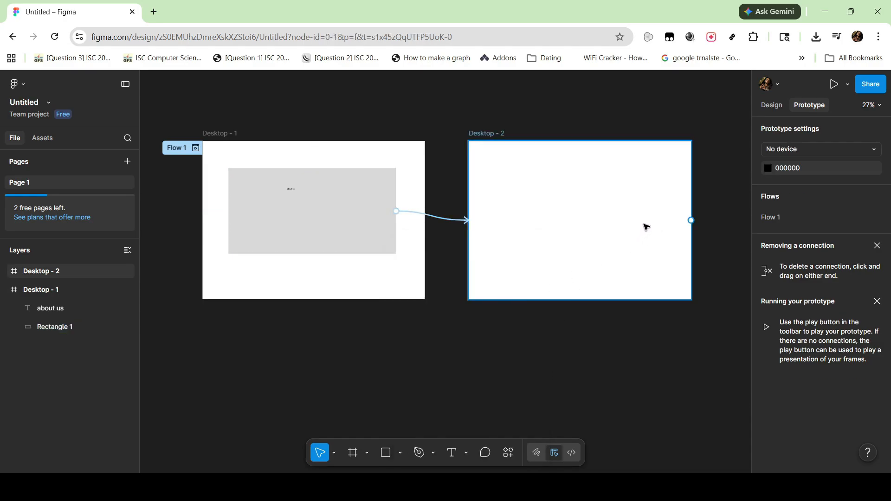
Run the prototype, test the link through the "about us" text, and return to the design file.
click(833, 85)
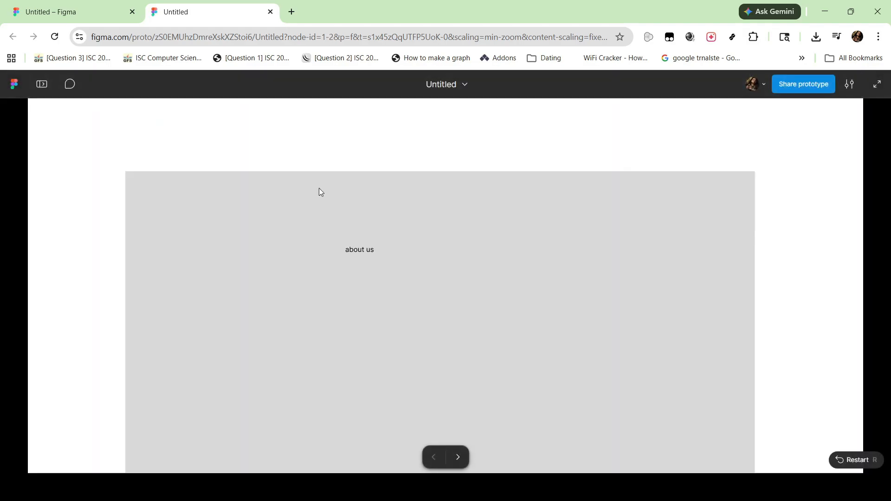
click(365, 251)
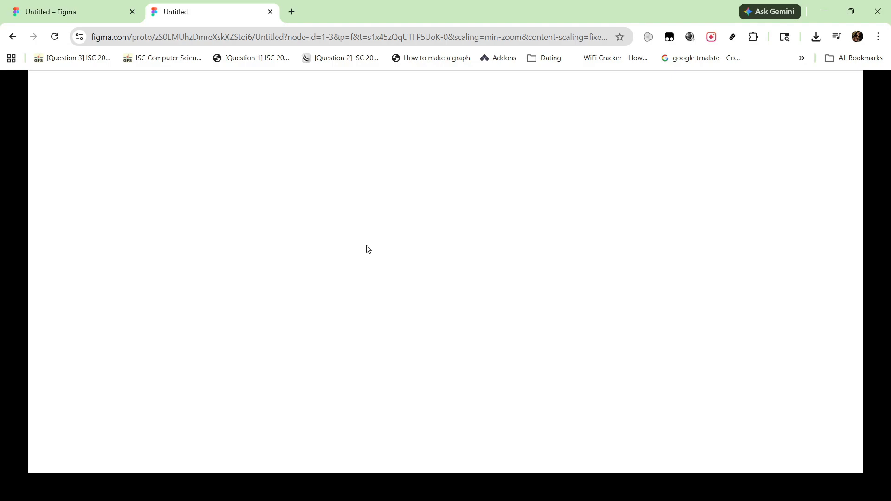
click(70, 10)
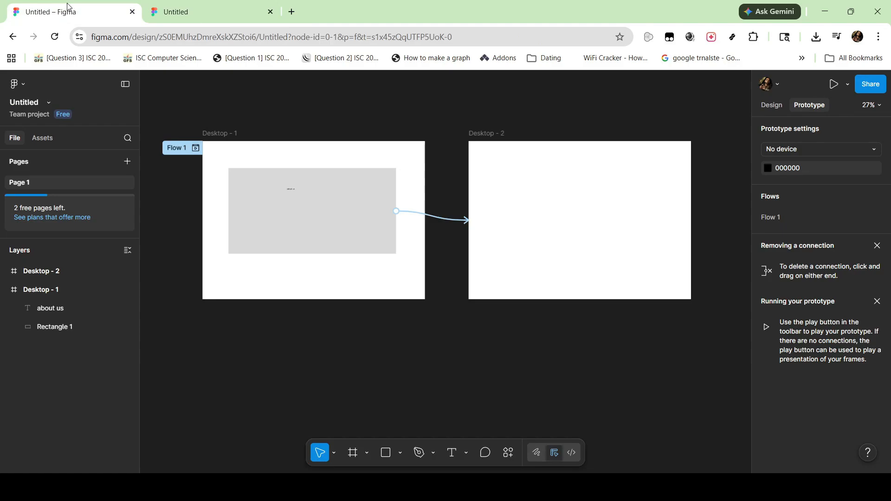
Draw a rectangle of about 1126 × 514 inside the Desktop - 2 frame.
click(513, 201)
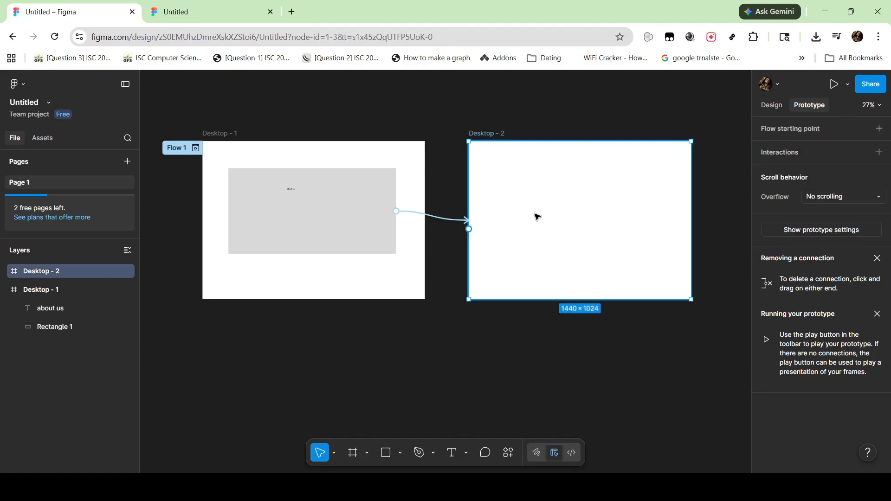
key(r)
mouse_move(490, 166)
mouse_down()
mouse_move(606, 232)
mouse_move(690, 238)
mouse_move(665, 245)
mouse_up()
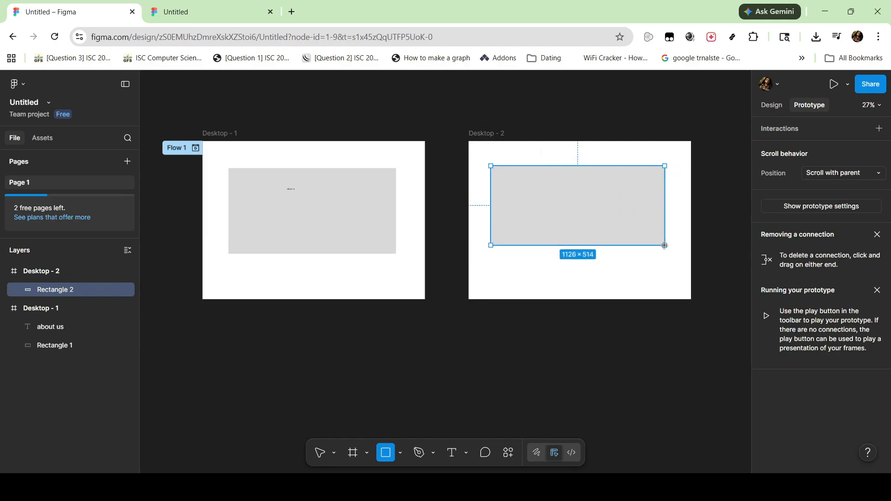
Add the text "landing page" on the gray rectangle in Desktop - 2, centered near its upper edge.
double_click(541, 202)
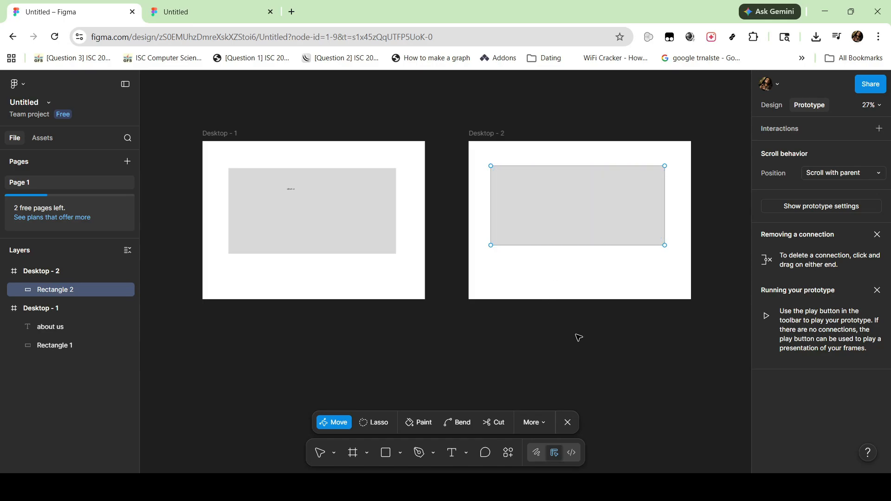
key(Escape)
key(t)
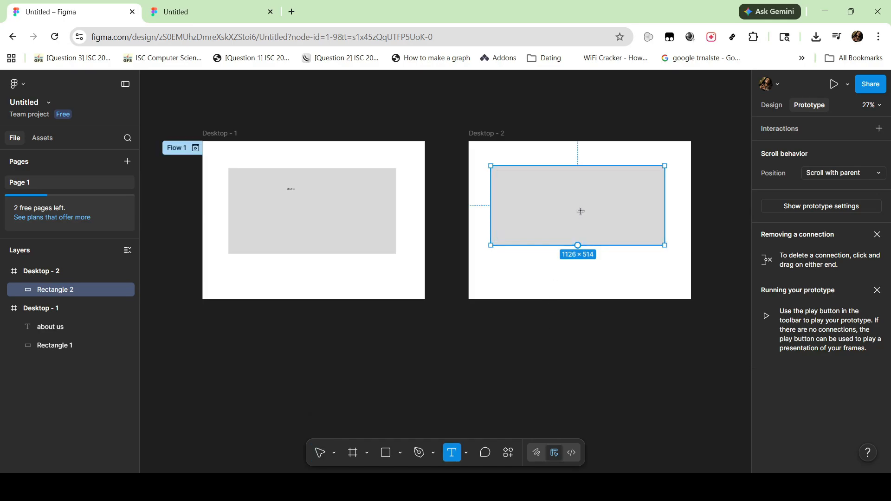
click(574, 182)
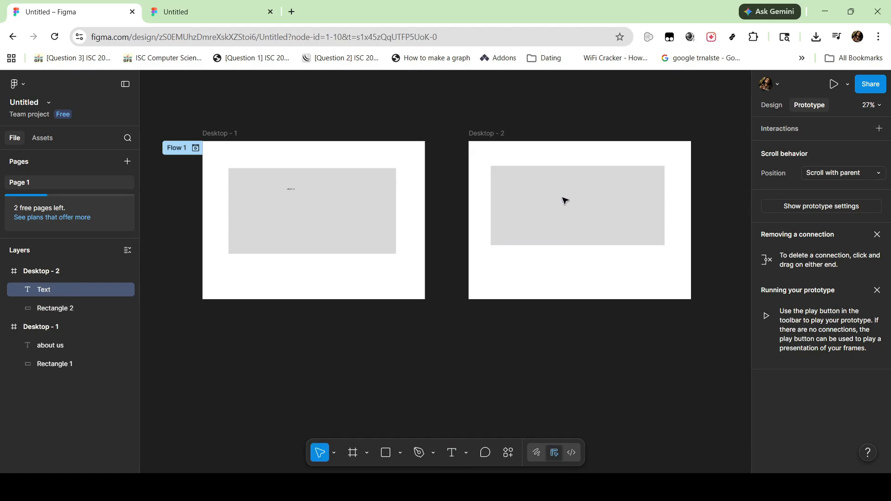
text(landing page)
key(Escape)
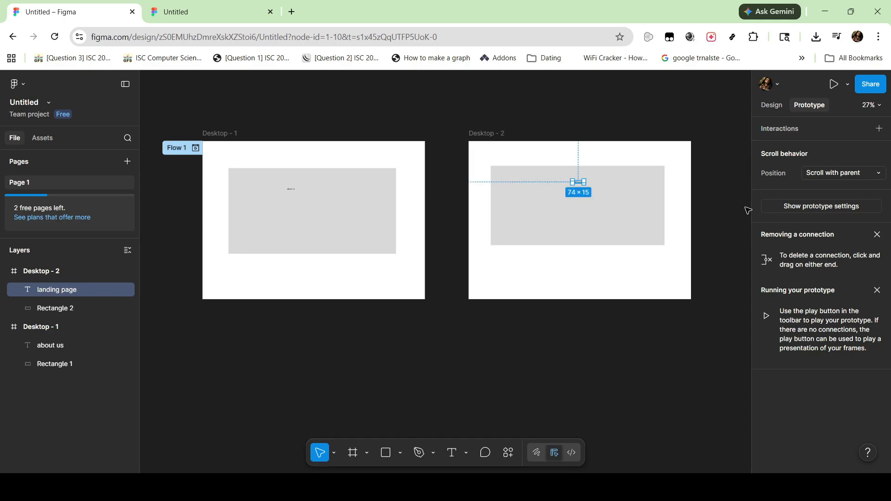
Run the prototype to check the Desktop - 2 page with its "landing page" text, and return to the design file.
click(833, 84)
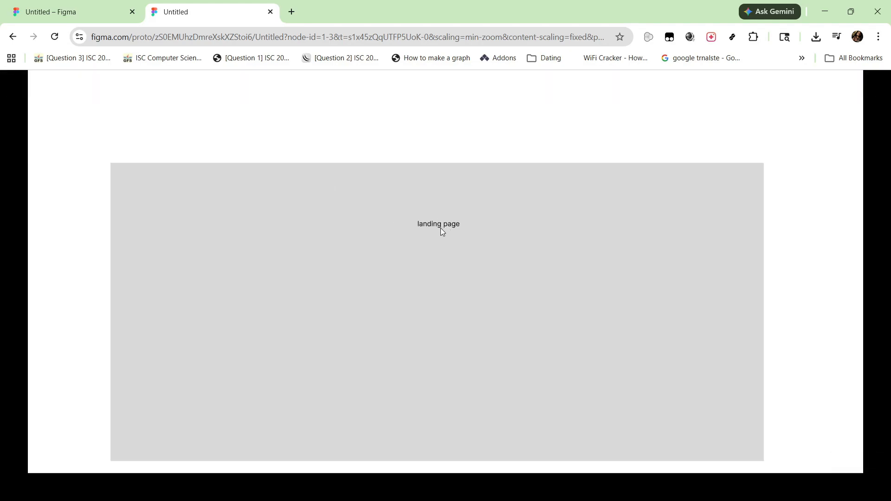
scroll(427, 316, down, 5)
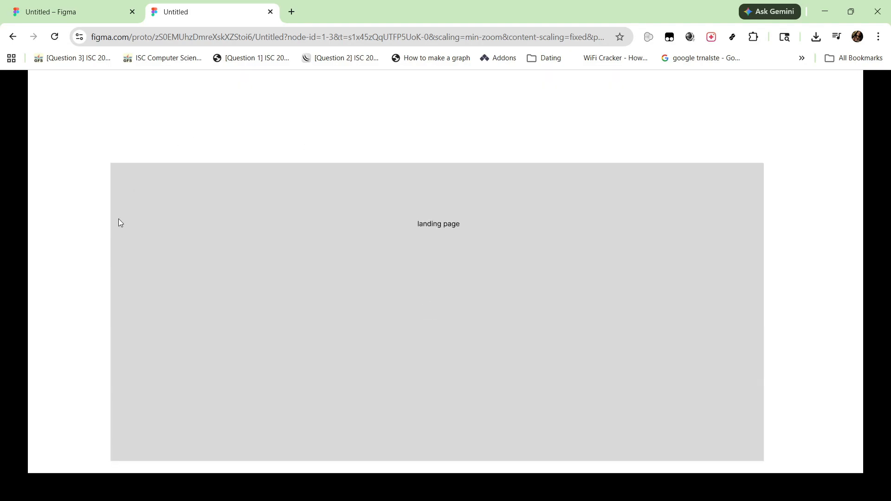
click(50, 2)
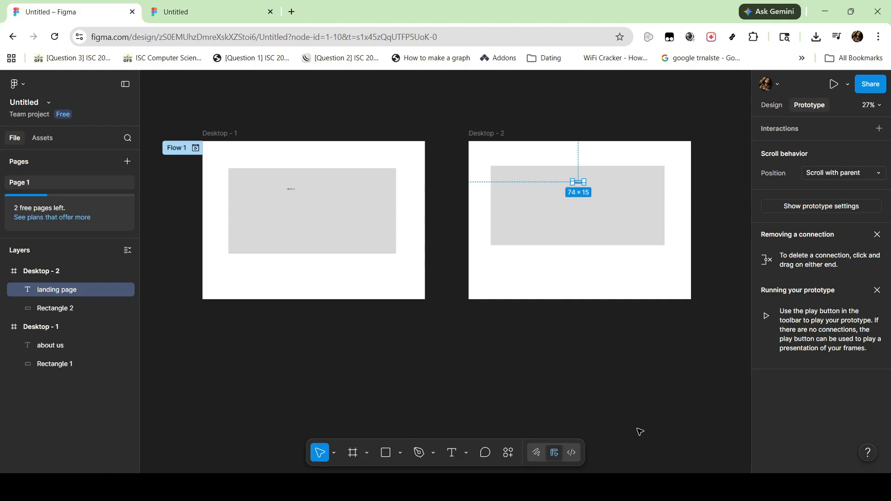